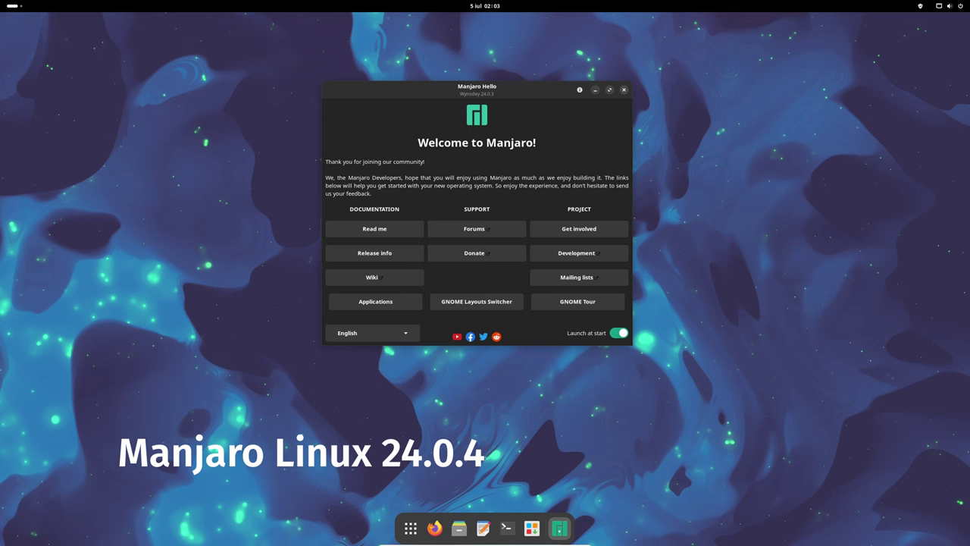
- View the About Manjaro Hello details showing version 0.7.2, then dismiss them
left_click(580, 90)
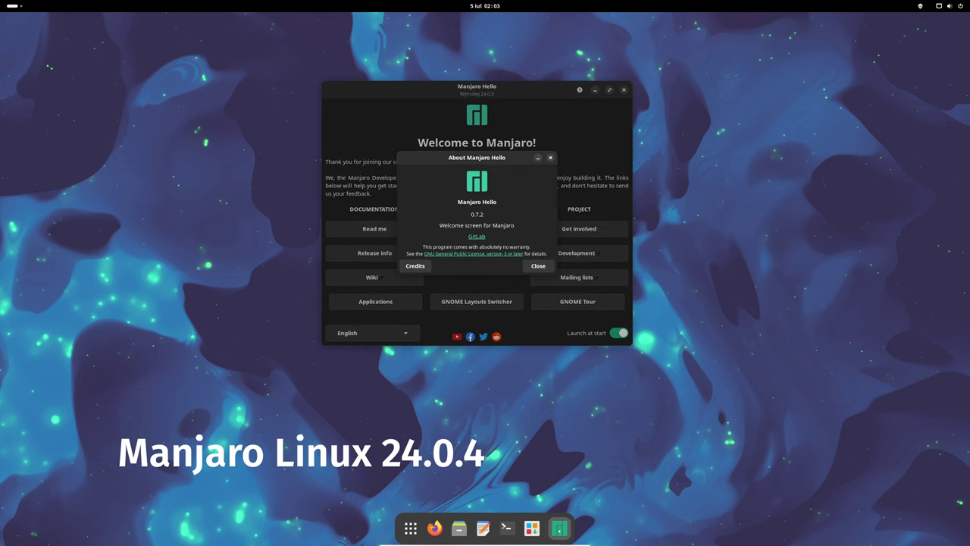
key("Escape")
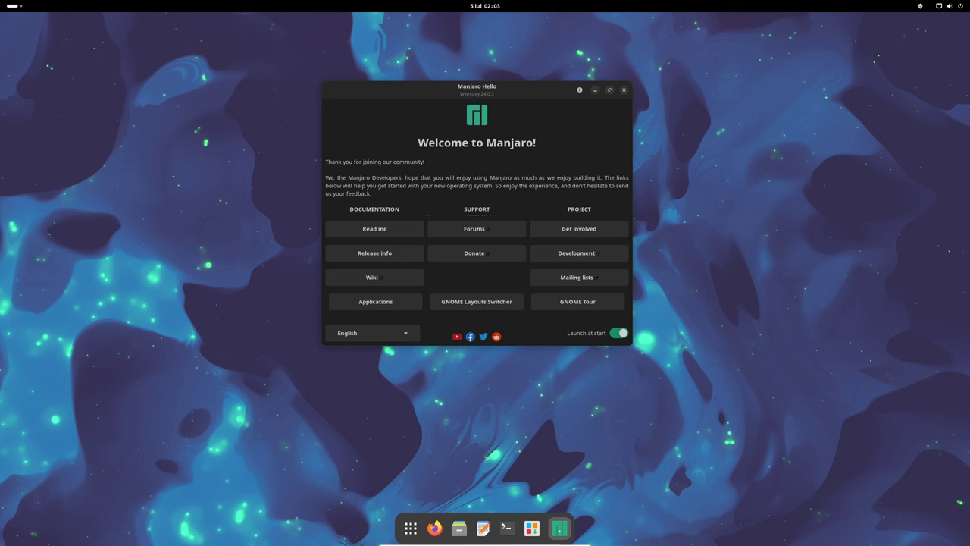
- Close the Manjaro Hello welcome window and dismiss the desktop context menu
left_click(624, 89)
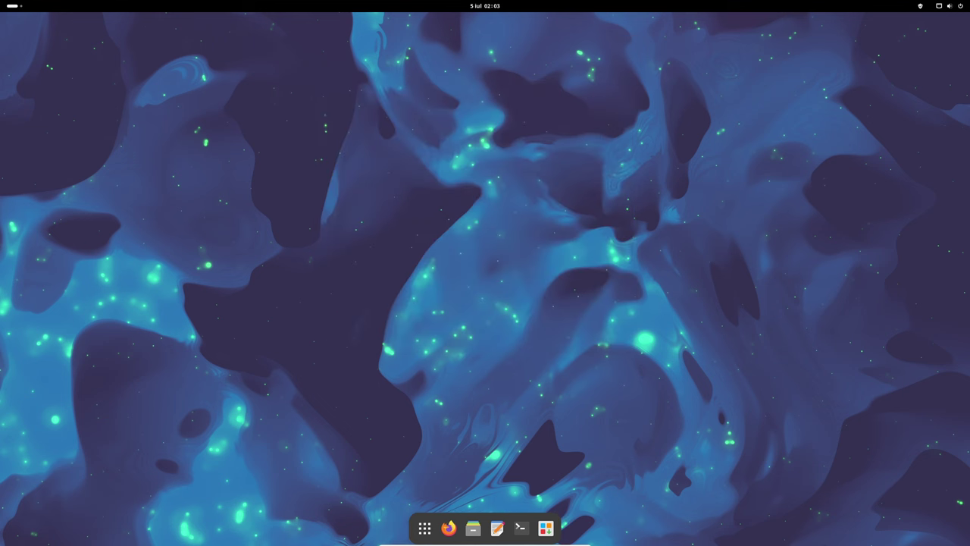
right_click(444, 139)
left_click(477, 145)
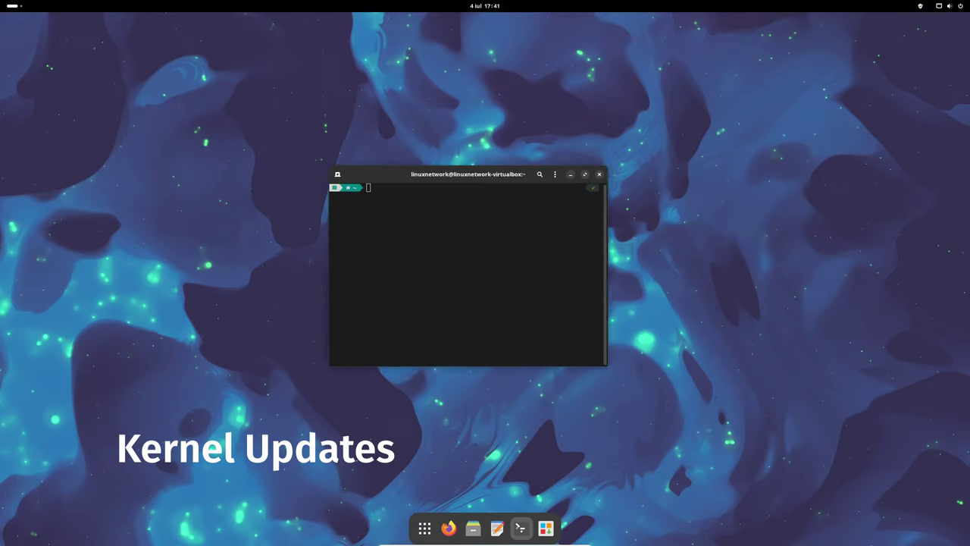
- Run uname -a and uname -r in the terminal to show kernel 6.9.5-1-MANJARO
type("uname ")
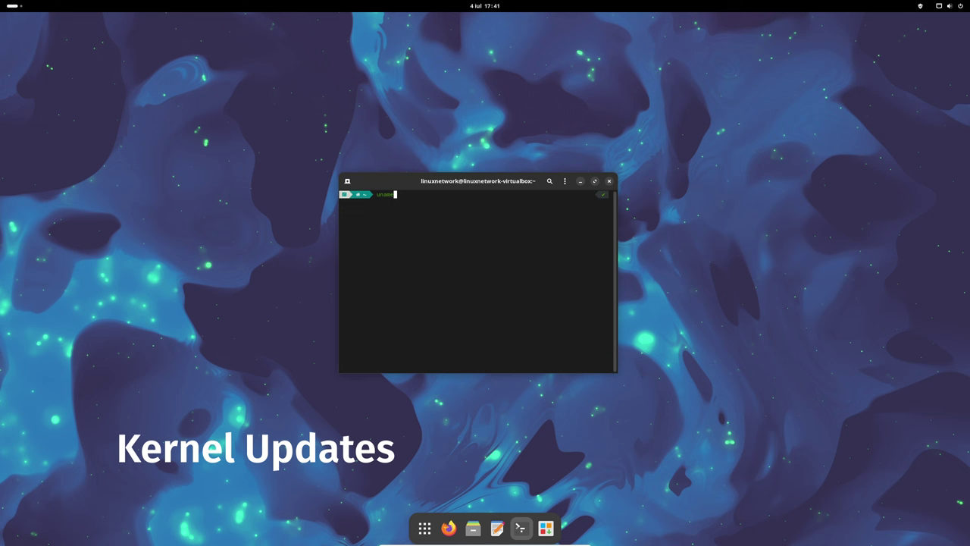
type("-a")
key("Return")
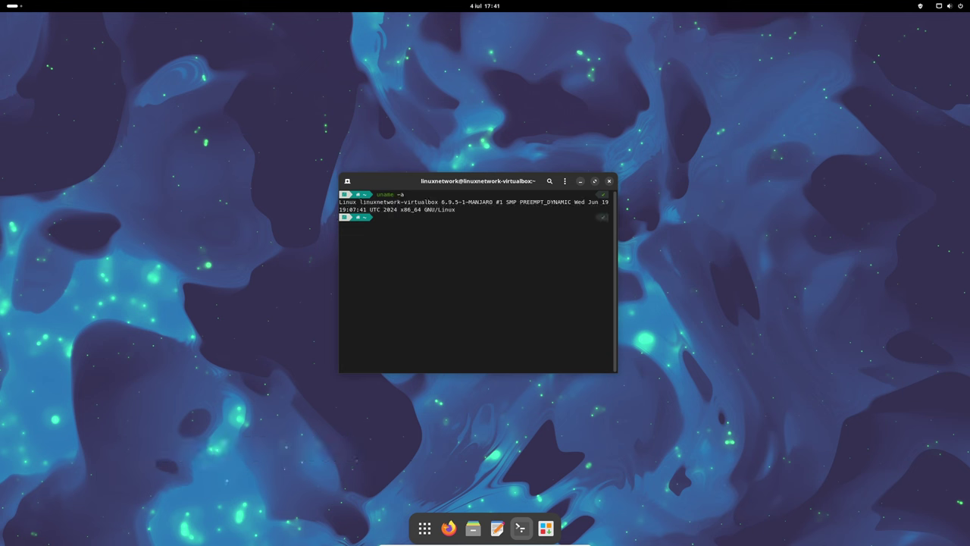
type("uname -r")
key("Return")
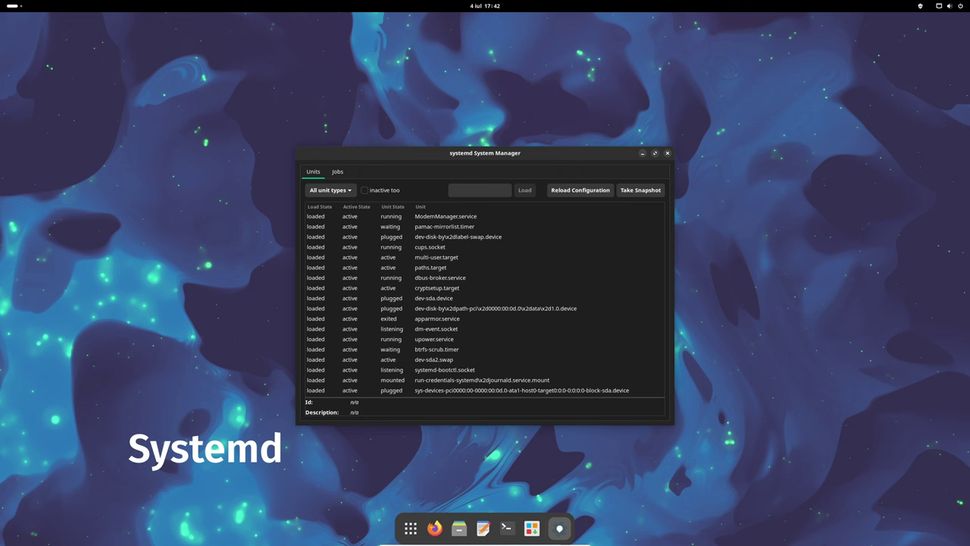
- Browse the Units list, then filter it to show only Services
scroll(486, 304, "down", 3)
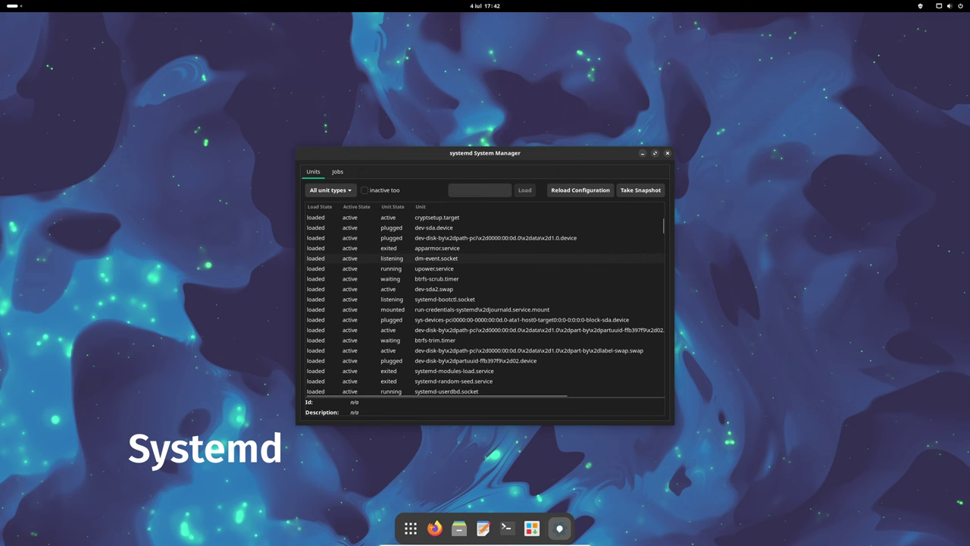
scroll(486, 259, "down", 5)
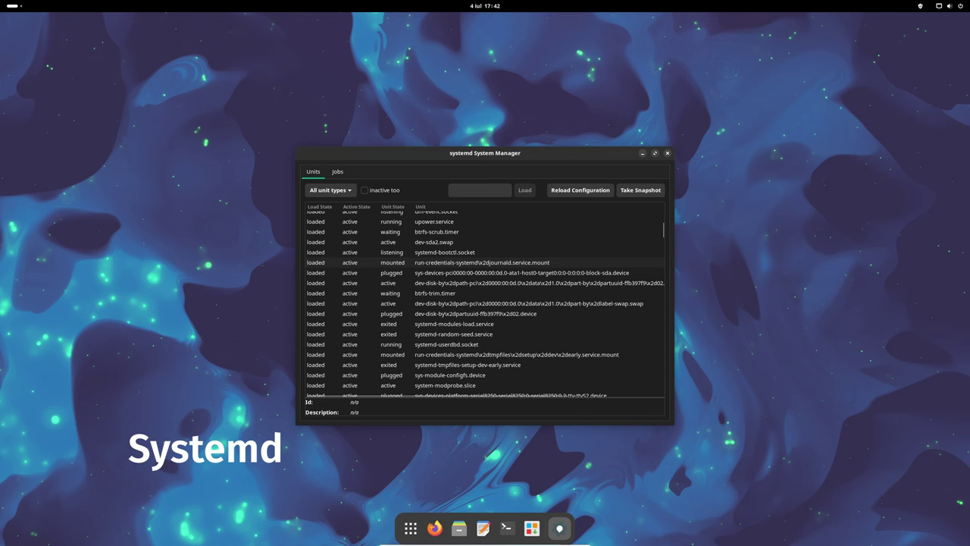
scroll(486, 260, "down", 10)
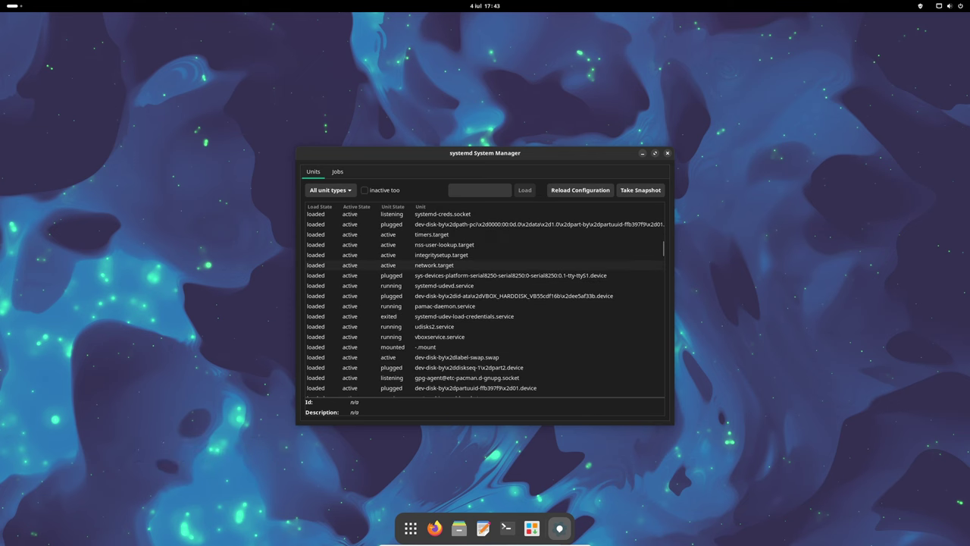
left_click(330, 190)
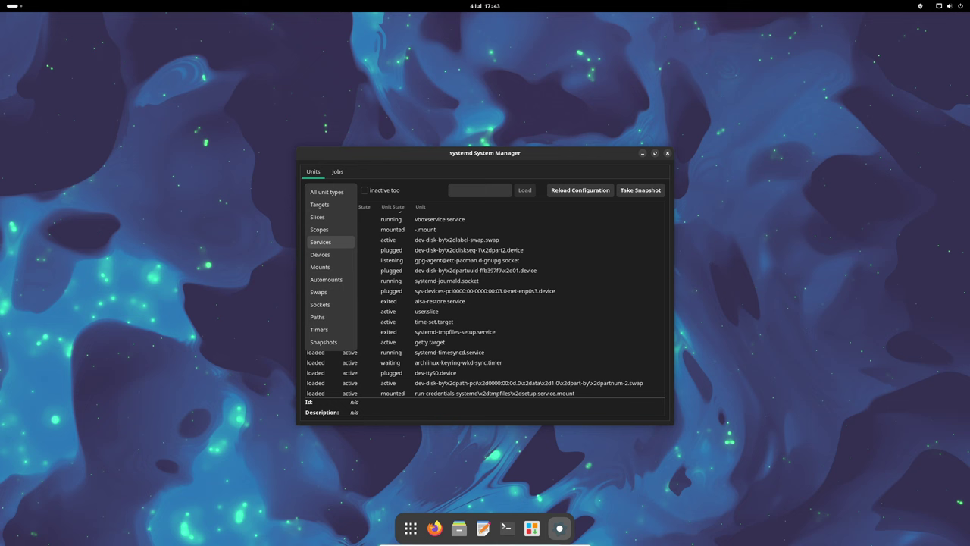
left_click(320, 242)
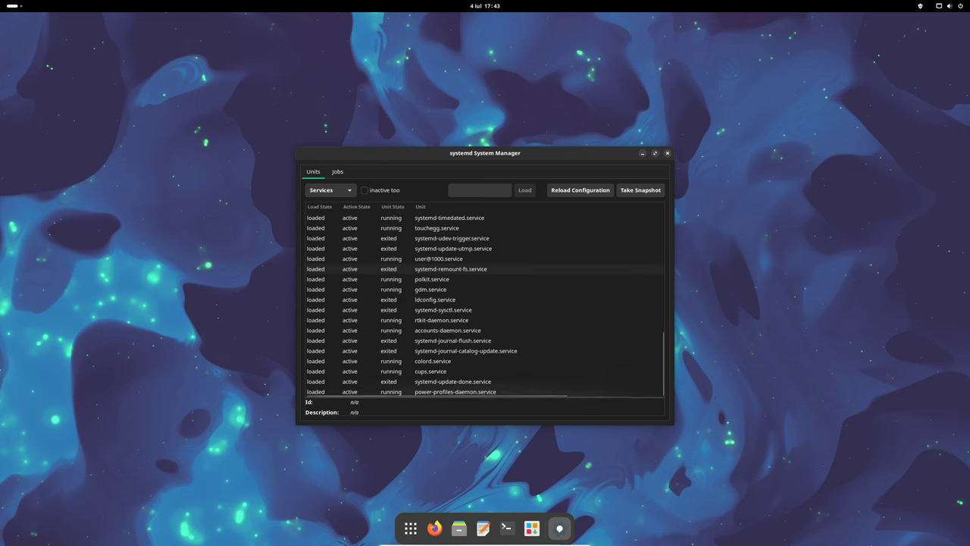
- Switch the unit-type filter to Mounts, then to Paths
scroll(584, 262, "down", 10)
scroll(584, 263, "up", 5)
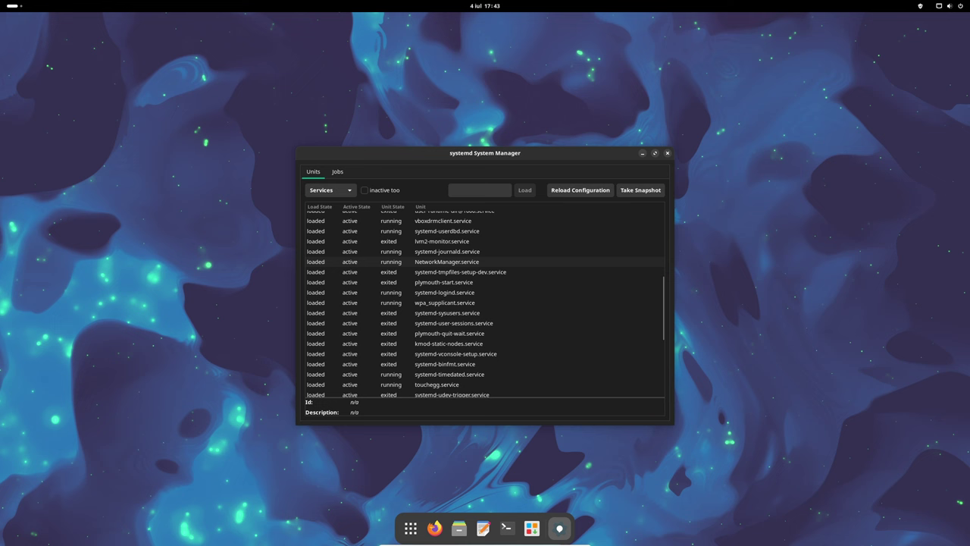
scroll(583, 263, "up", 5)
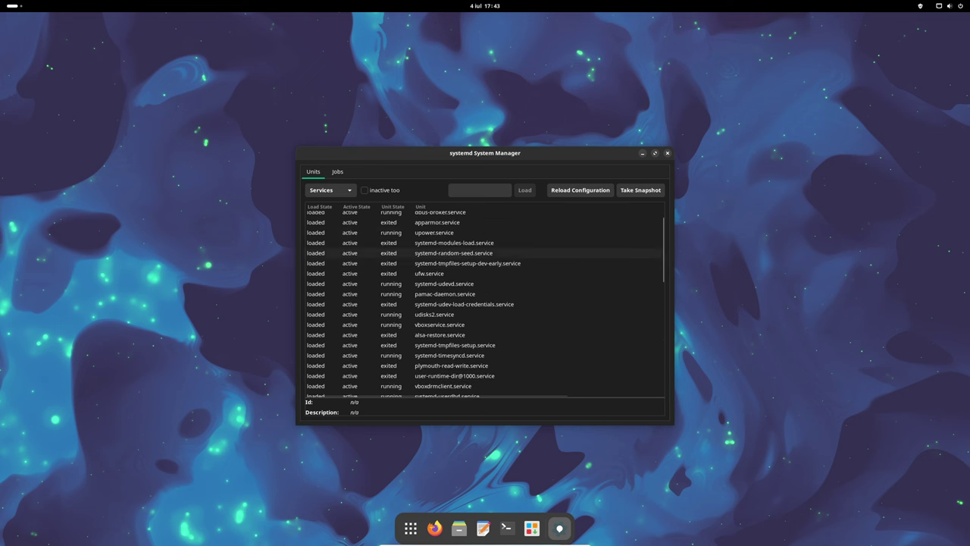
left_click(330, 190)
left_click(320, 270)
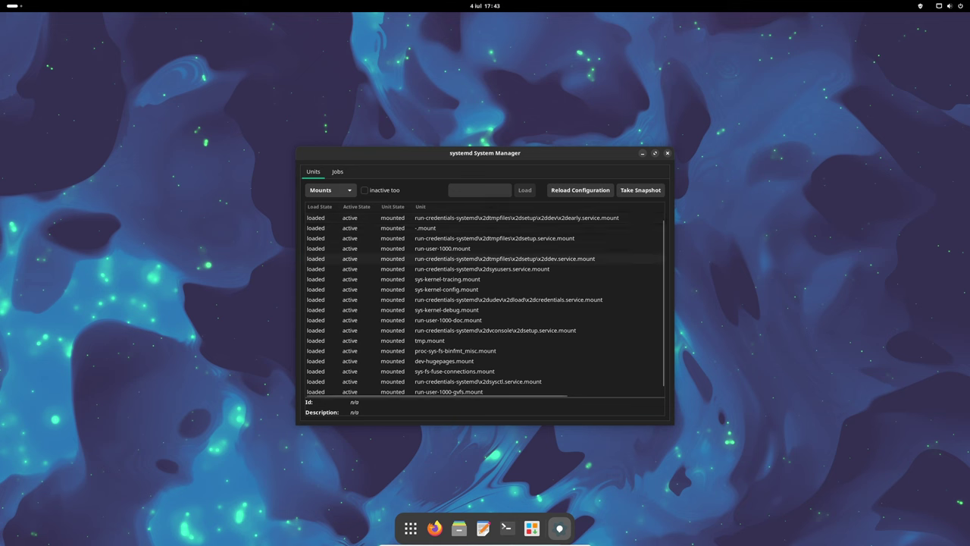
left_click(329, 189)
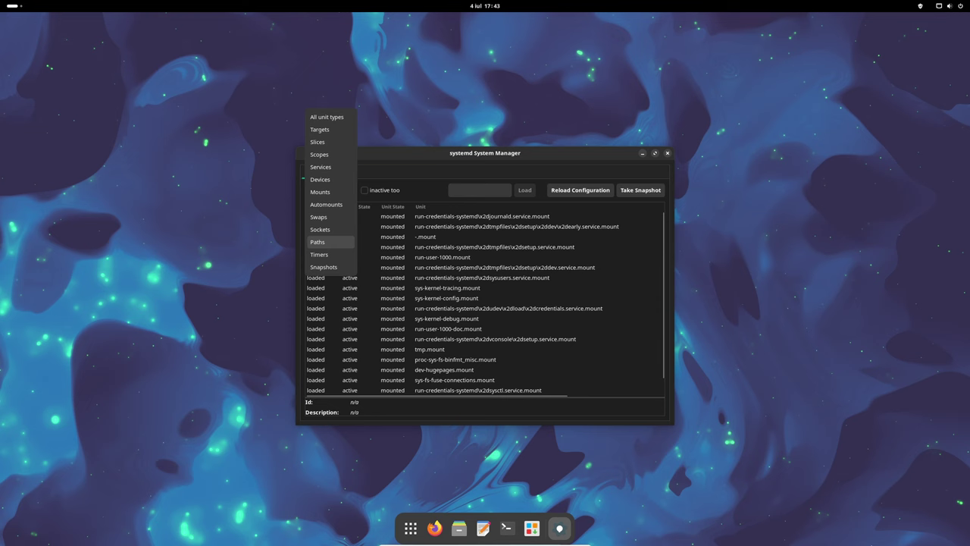
left_click(319, 242)
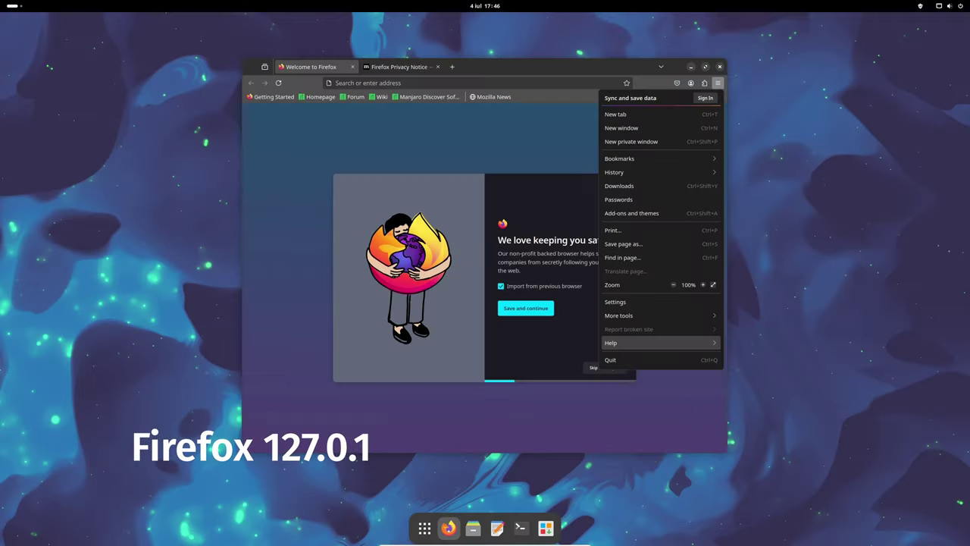
- Go to Help > About Firefox to show version 127.0.1 (64-bit)
key("Return")
key("Up")
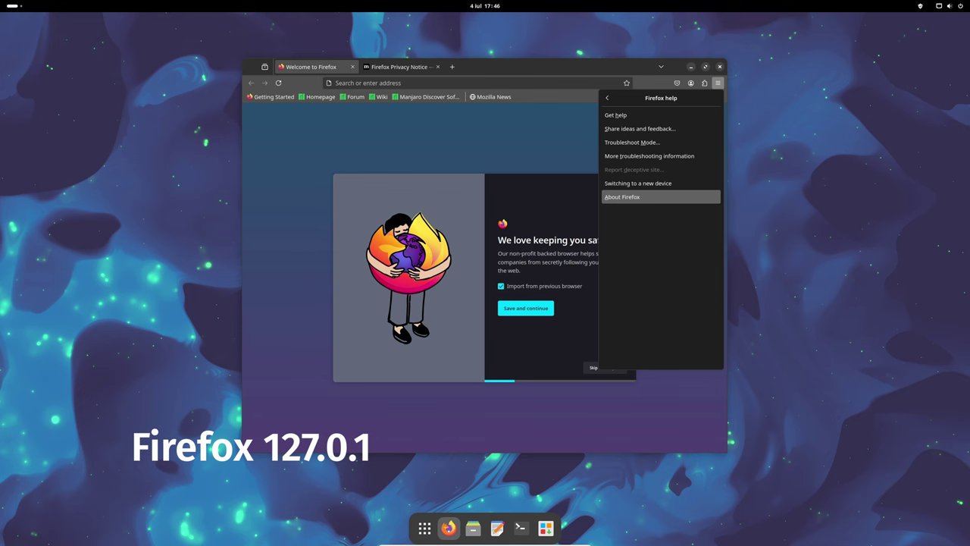
key("Return")
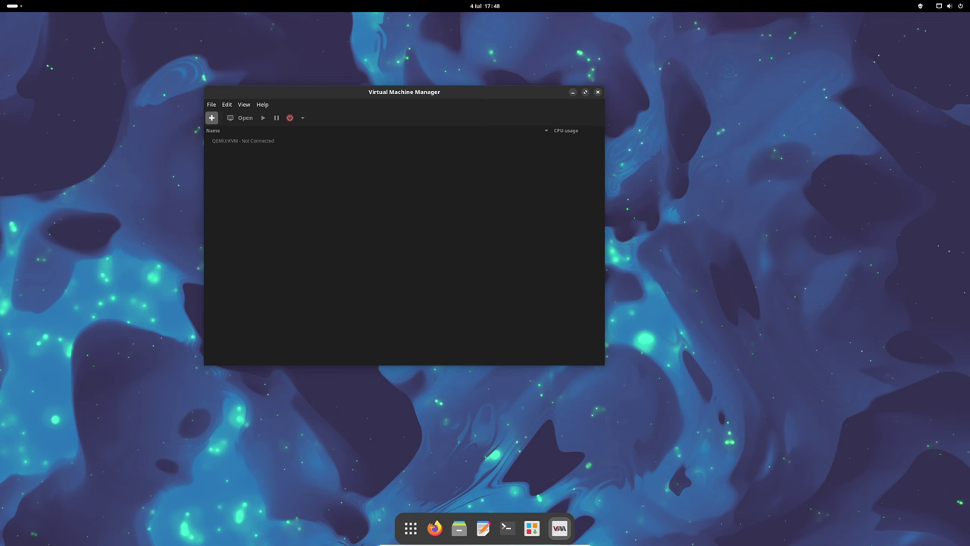
- Start a new virtual machine from the toolbar, revealing there is no active connection
left_click(211, 117)
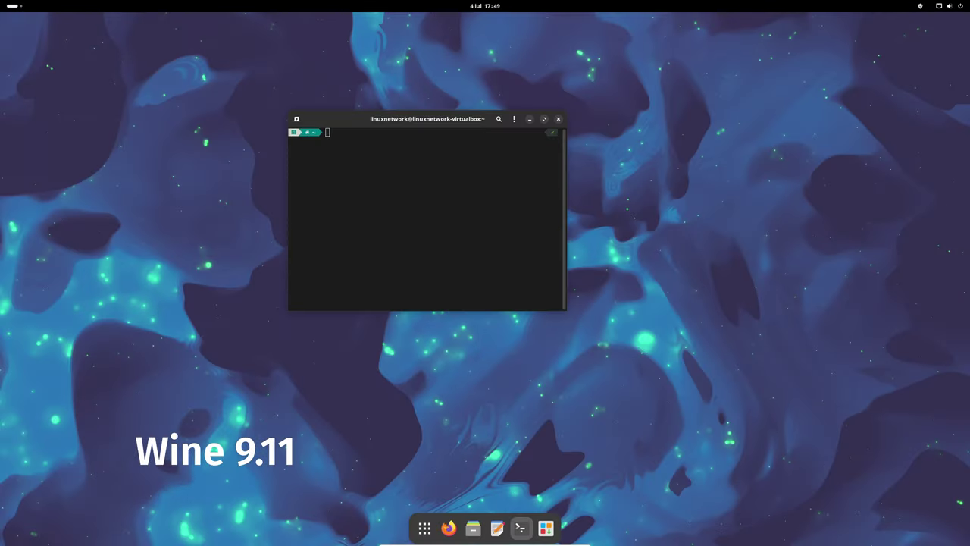
- Run winecfg in GNOME Console to launch Wine configuration
type("winecfg")
key("Return")
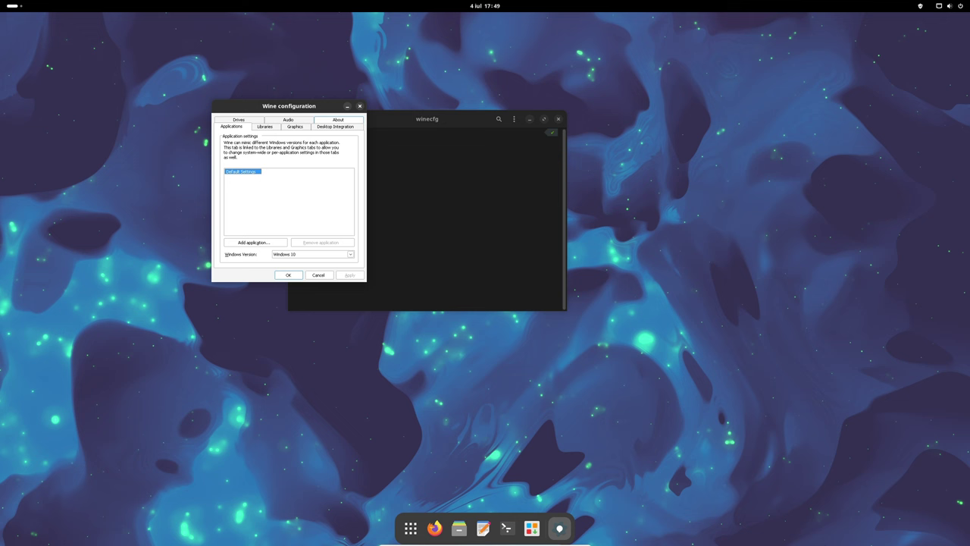
- Show the About tab in Wine configuration, listing Wine 9.11
left_click(338, 119)
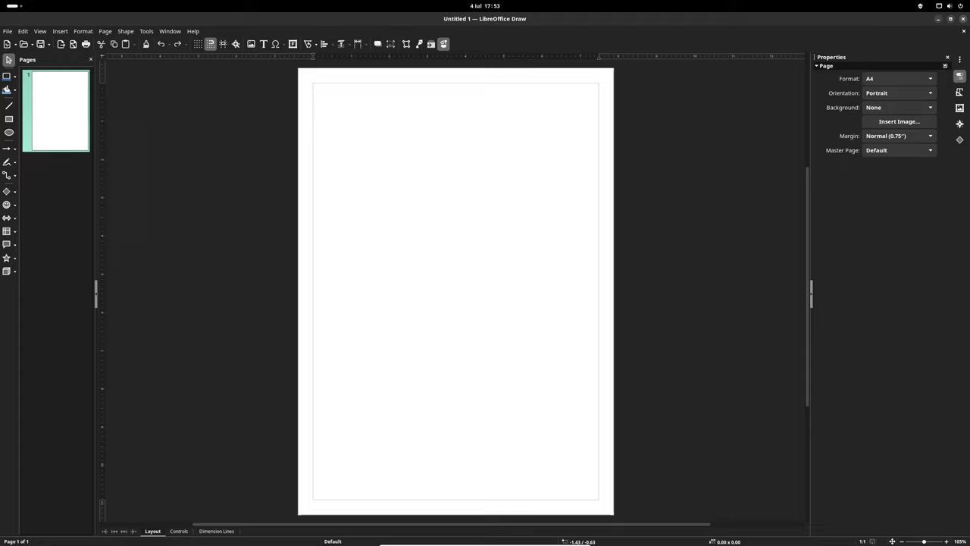
- Quit LibreOffice Draw and search the app overview for 'libre'
key("ctrl+q")
left_click(424, 527)
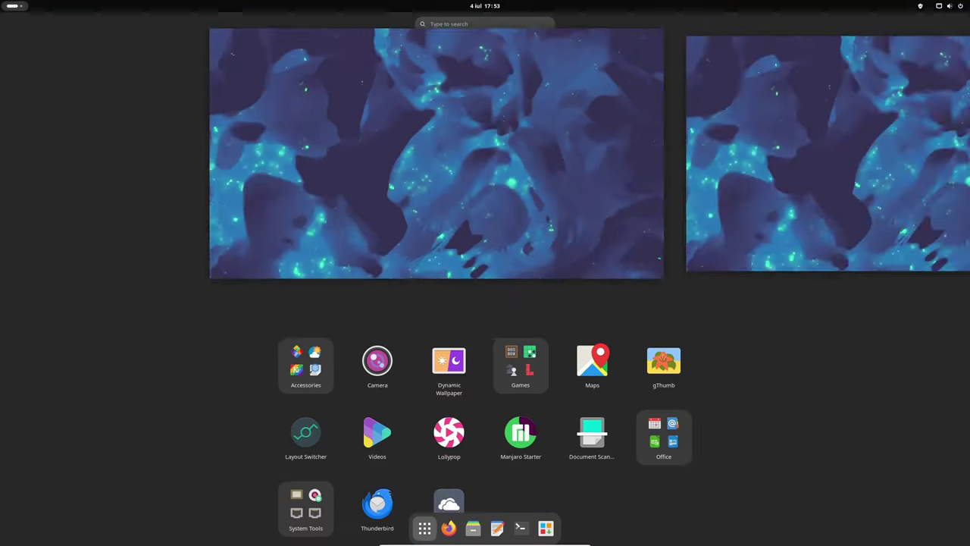
type("l")
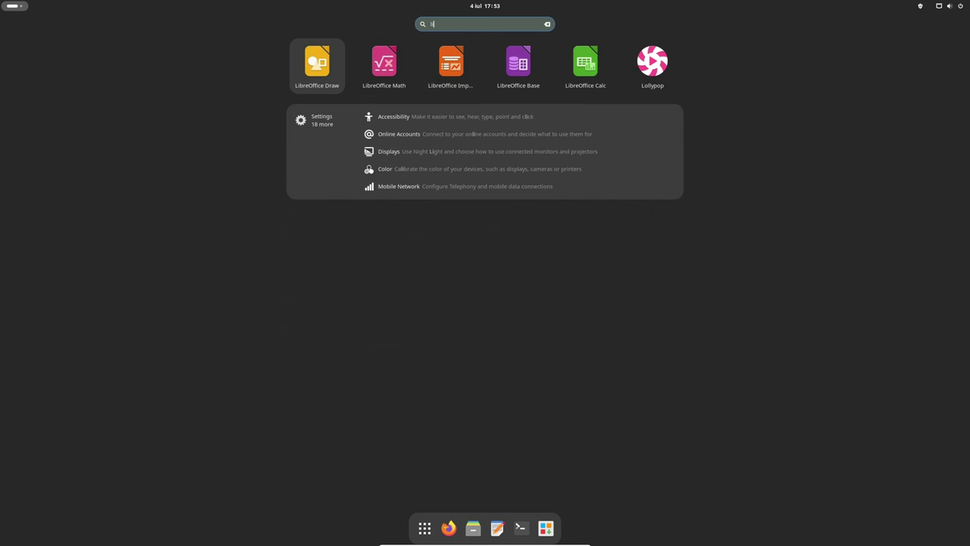
type("ibre")
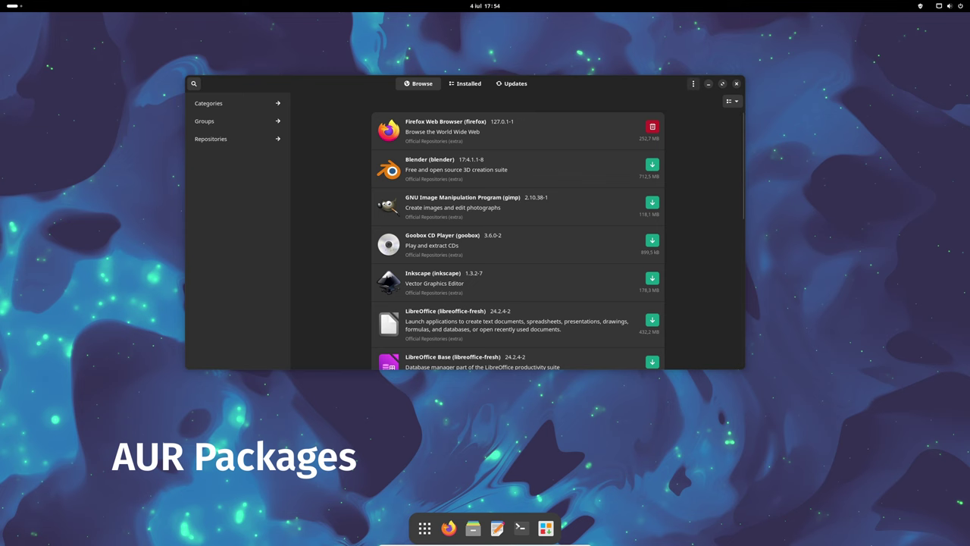
- Unlock Preferences with the admin password and toggle Enable AUR support off and back on
left_click(693, 83)
left_click(684, 151)
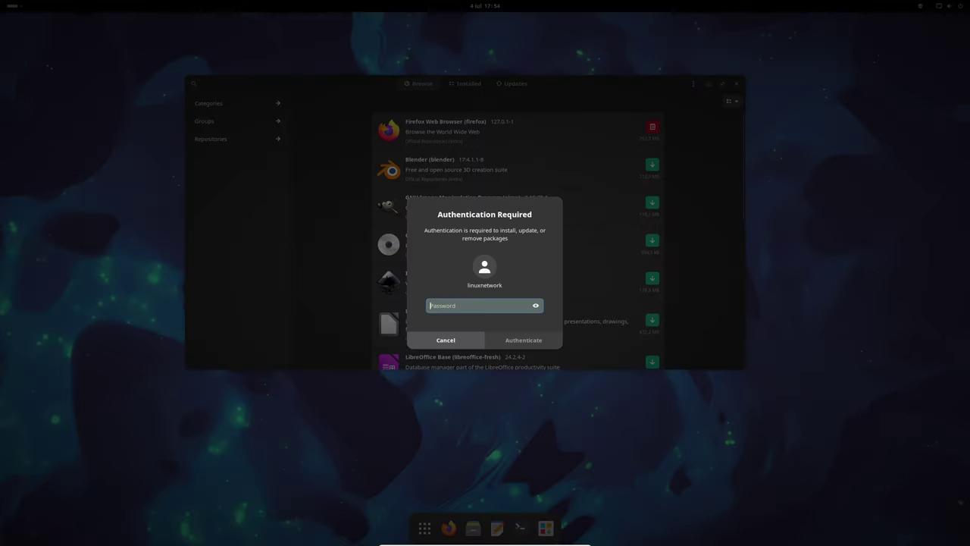
type("••••")
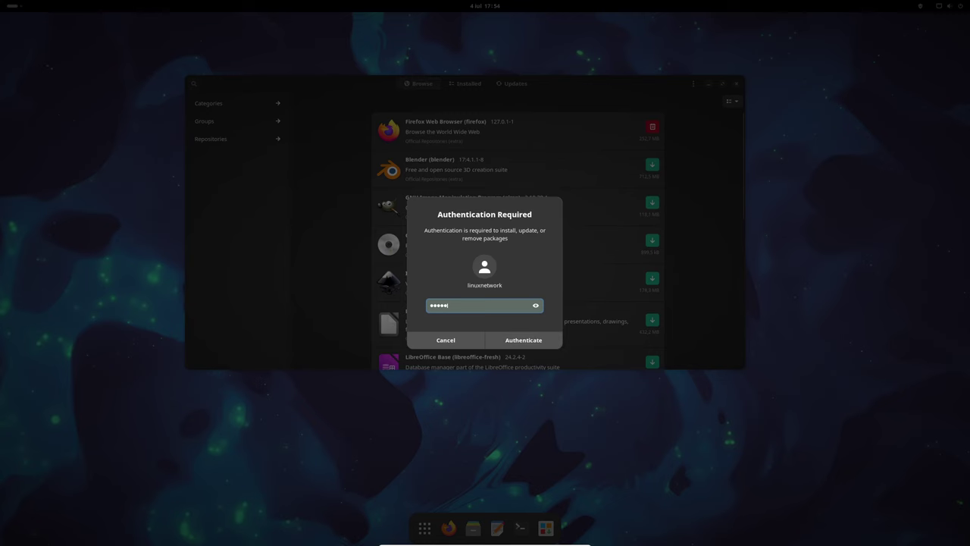
key("Return")
left_click(513, 121)
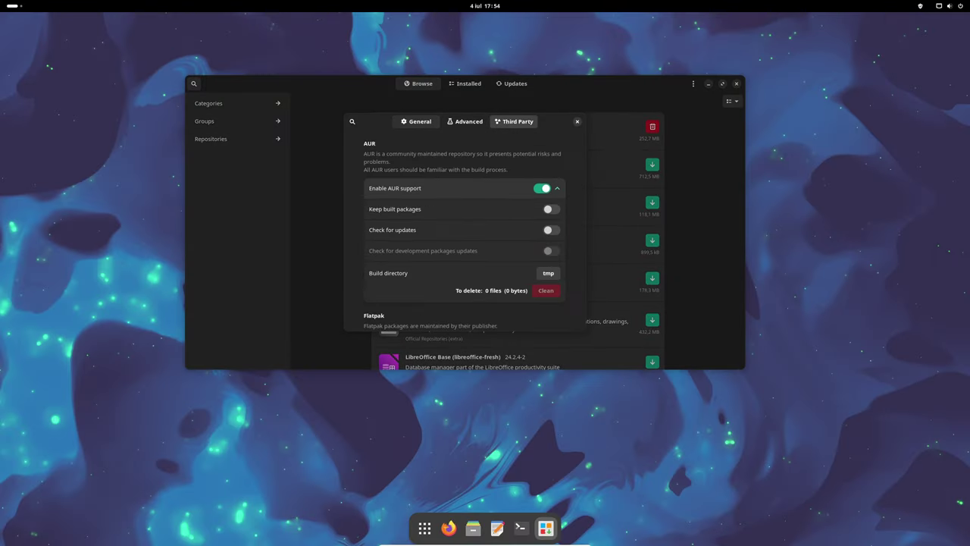
left_click(542, 188)
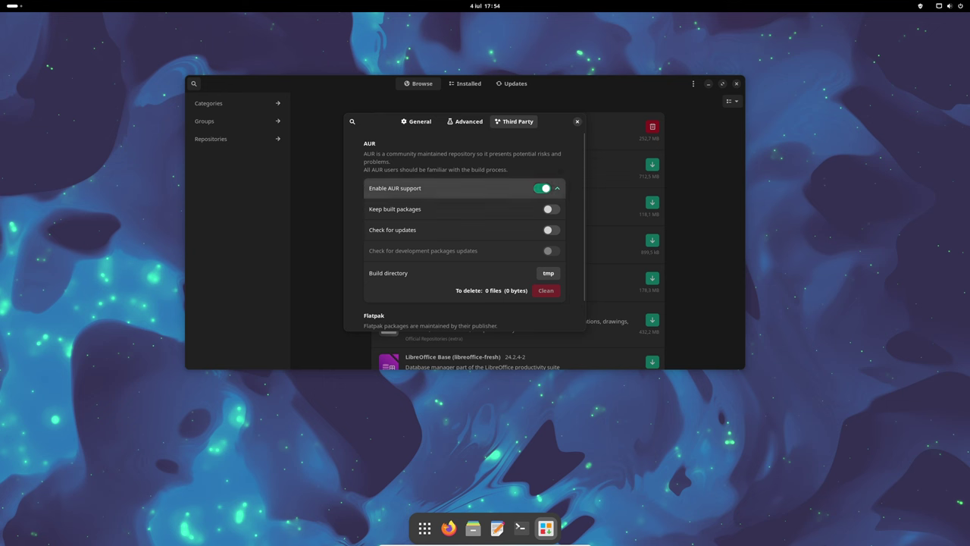
key("space")
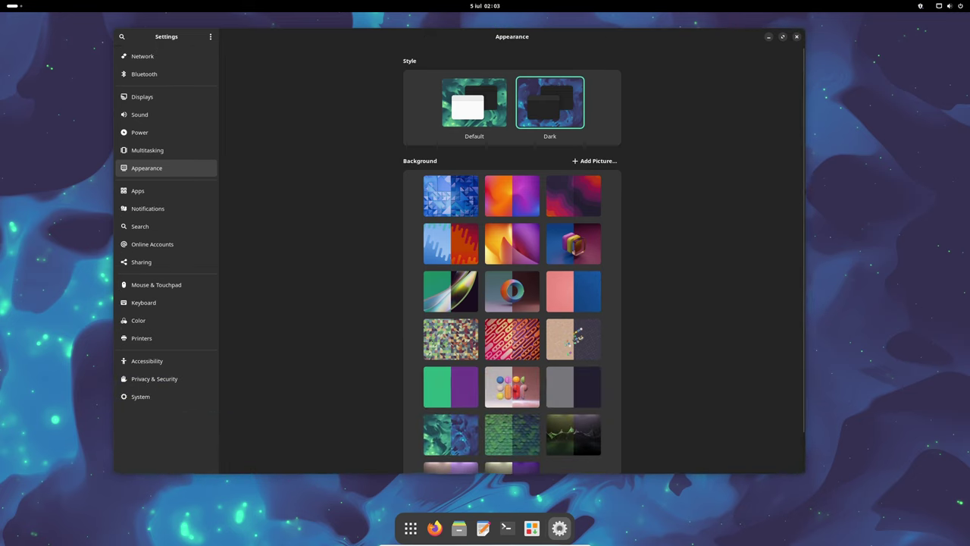
- Choose the purple mesh thumbnail as the desktop background and close Settings
scroll(520, 261, "down", 1)
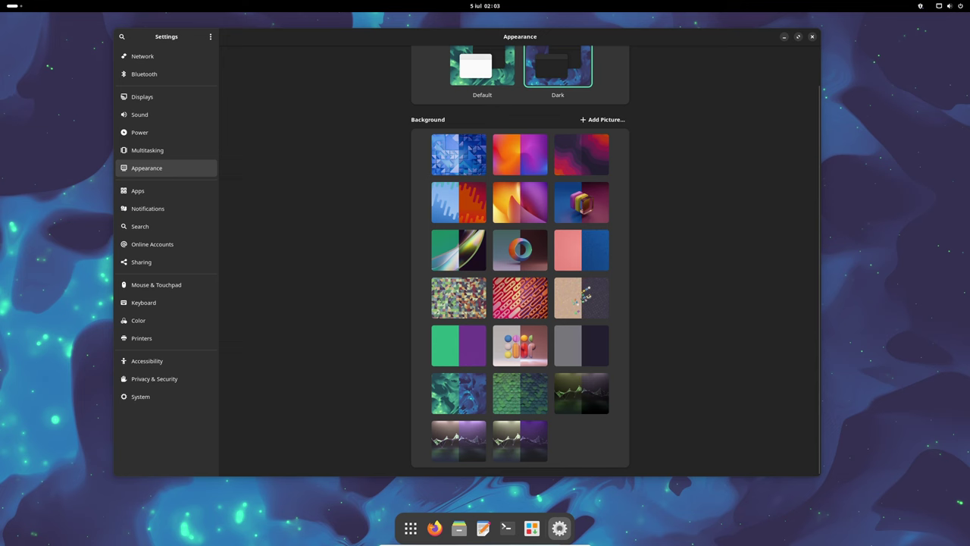
left_click(520, 441)
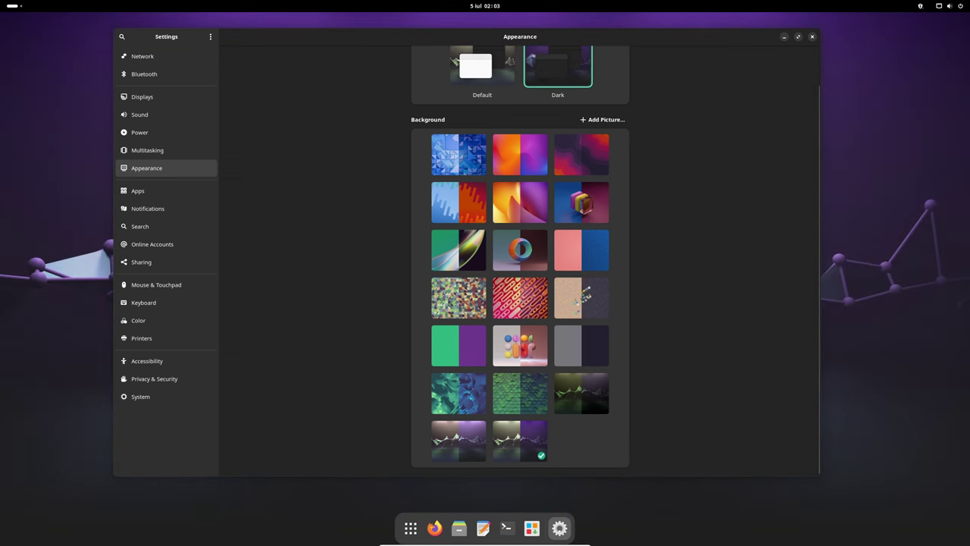
left_click(811, 37)
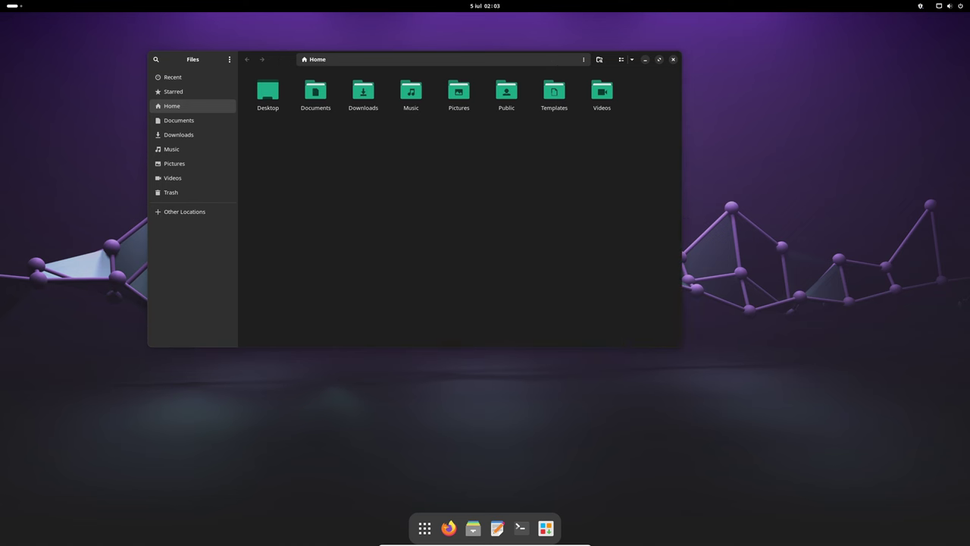
- Check the About Files dialog for version 46.2, then quit Files to the bare desktop
left_click(229, 59)
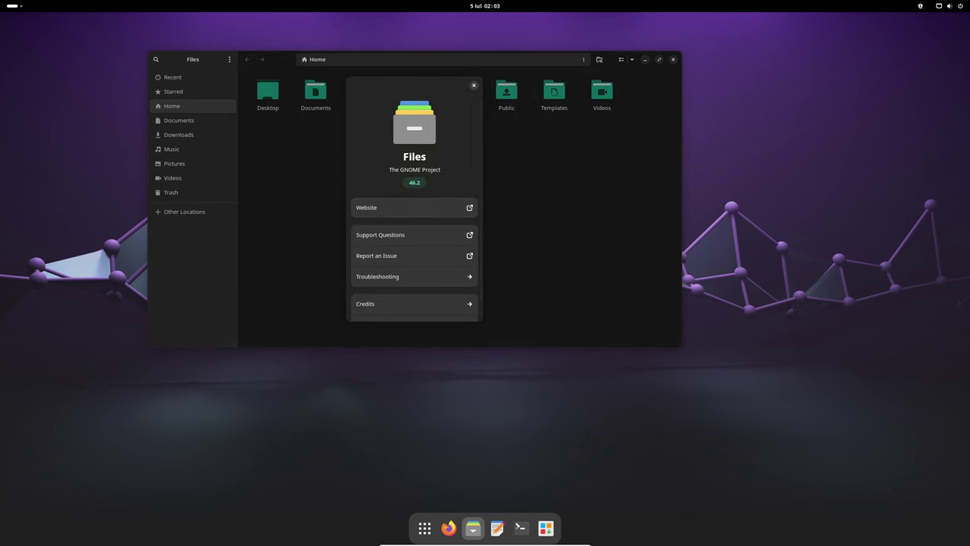
key("Escape")
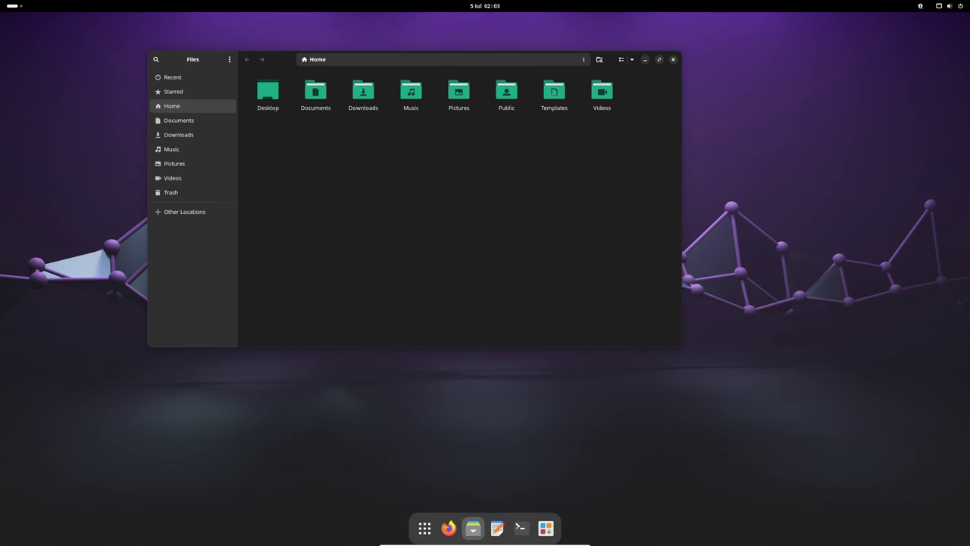
key("ctrl+q")
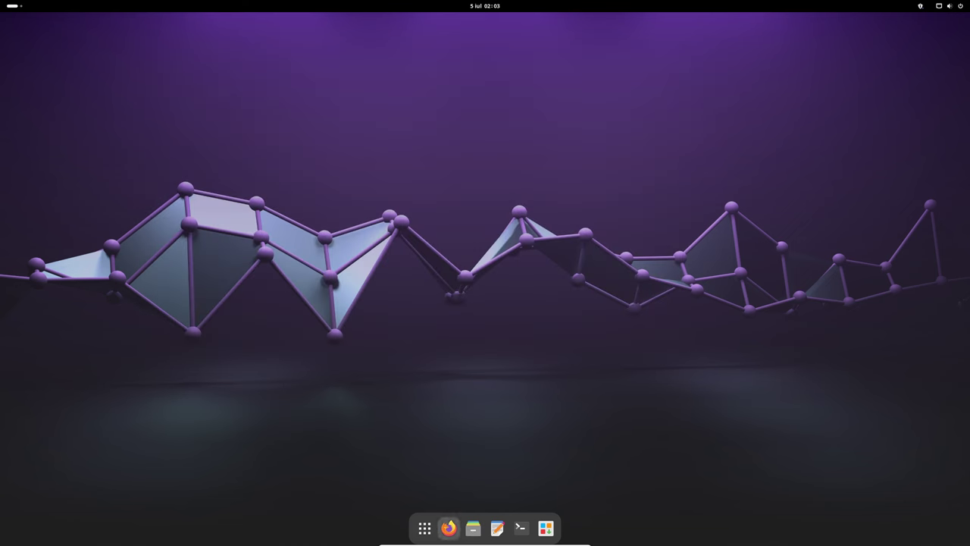
- Launch Htop from the second page of the System Tools folder in the app grid
left_click(424, 527)
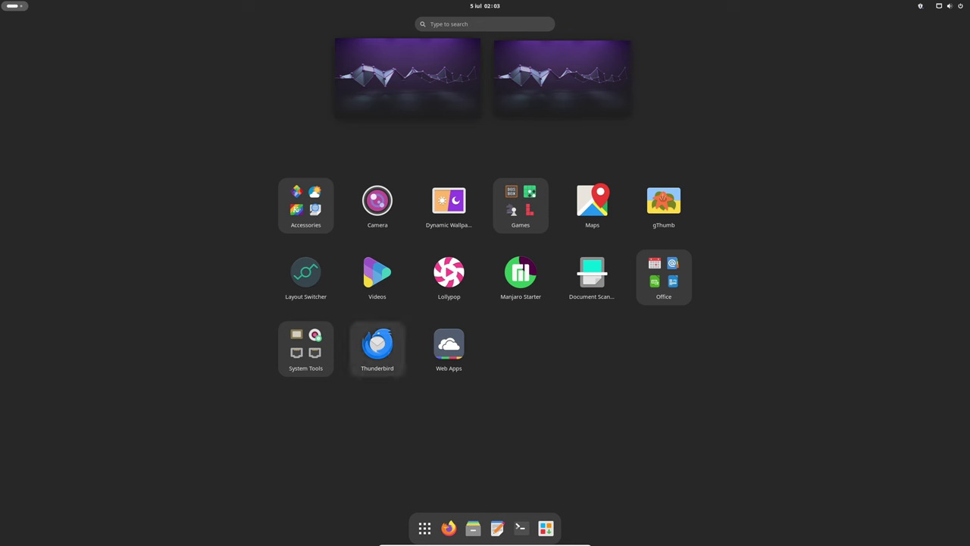
left_click(305, 347)
key("Page_Down")
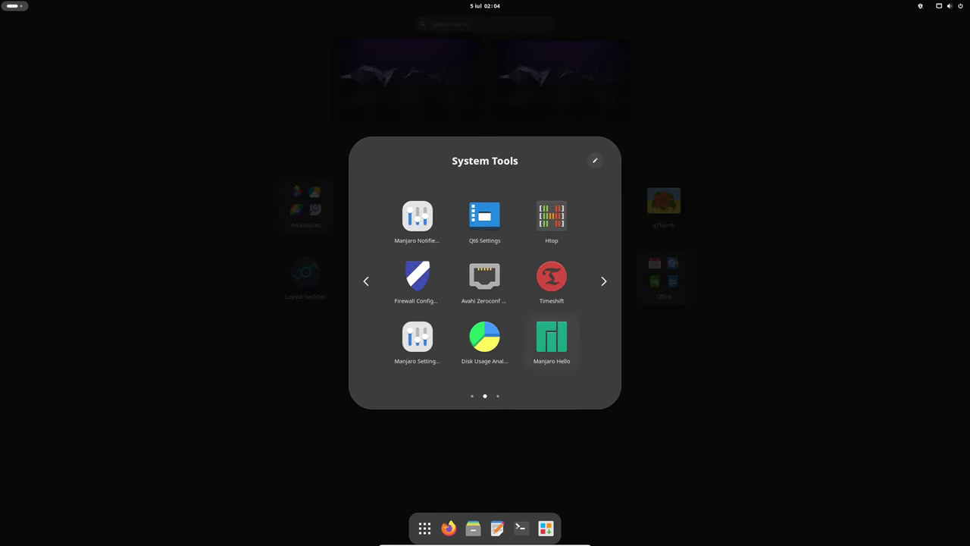
key("Up")
key("Up")
key("Return")
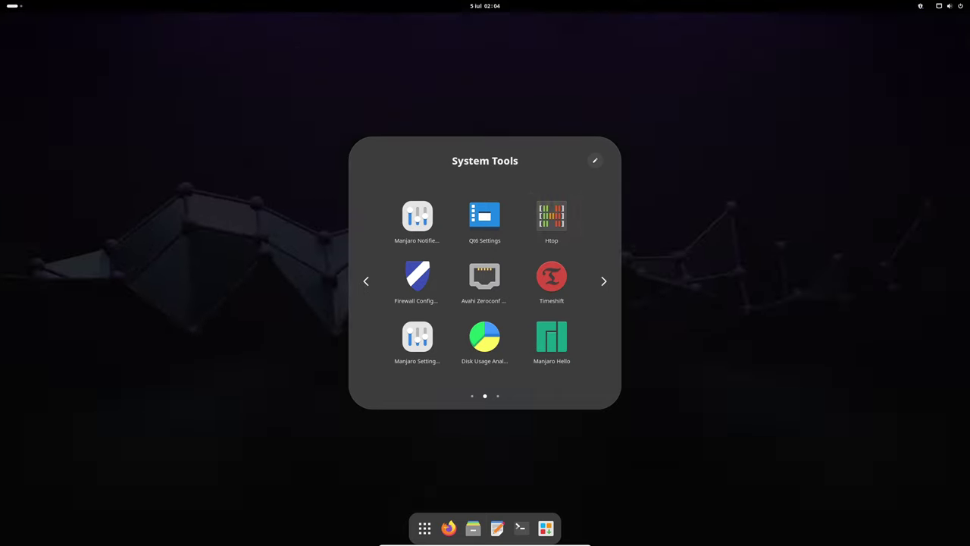